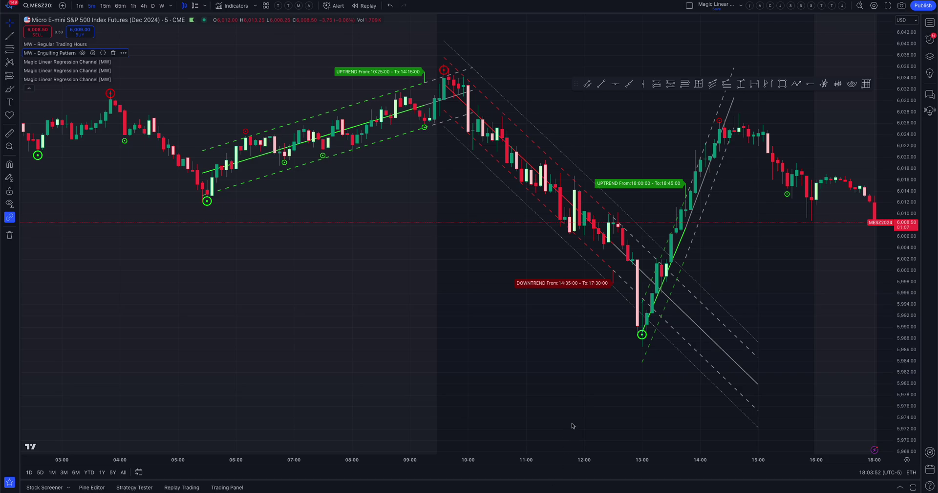
Step: Remove all three Magic Linear Regression Channel indicators from the chart
scroll(590, 347, right, 3)
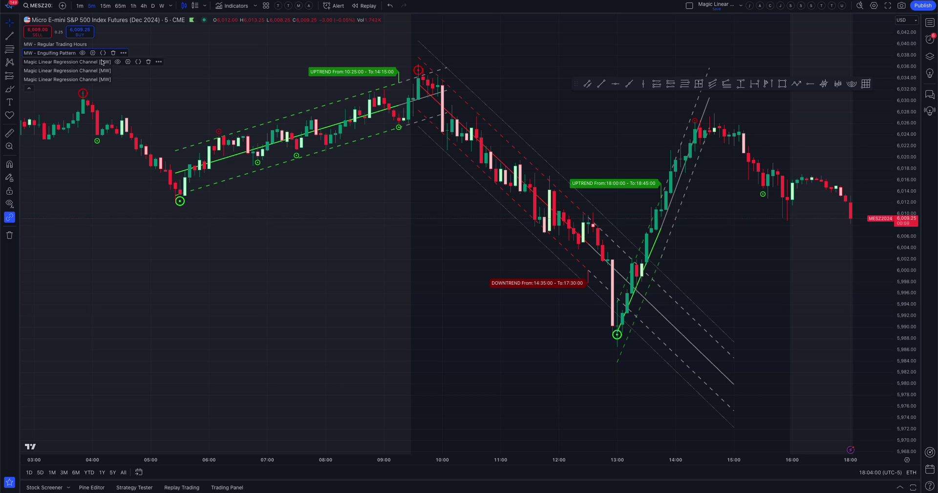
click(148, 64)
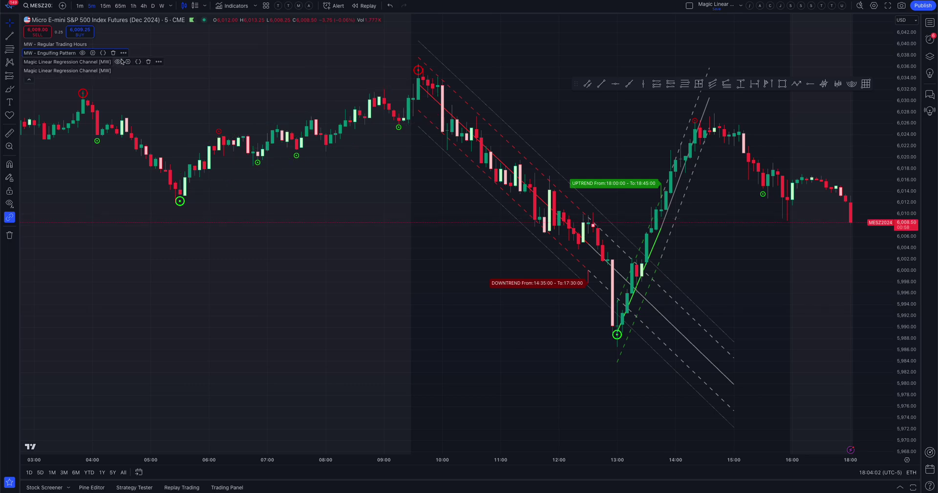
click(148, 64)
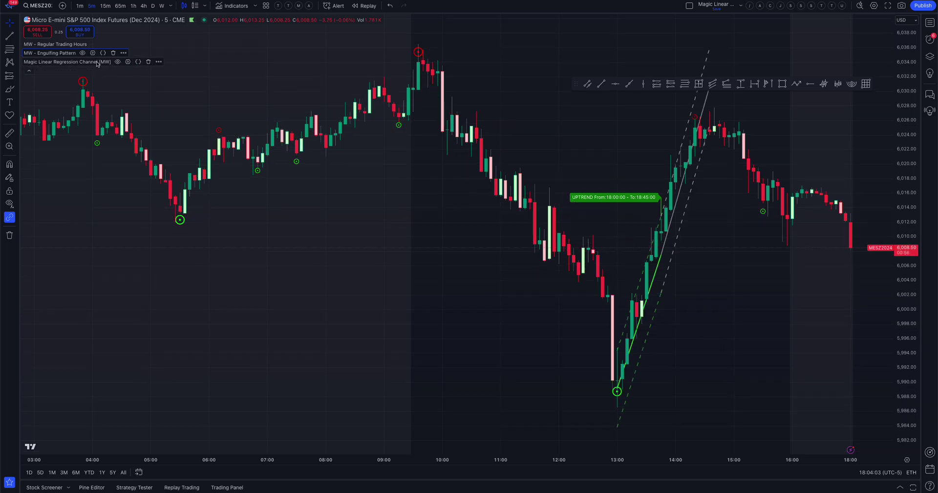
click(148, 62)
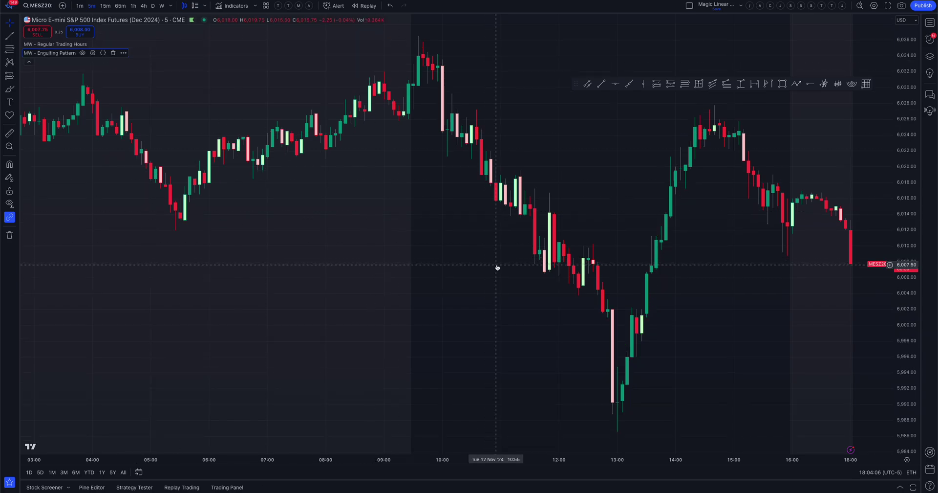
Step: Add the Magic Linear Regression Channel [MW] indicator from the favorites, starting at 05:25 and ending at 08:00 on 12 Nov
key(slash)
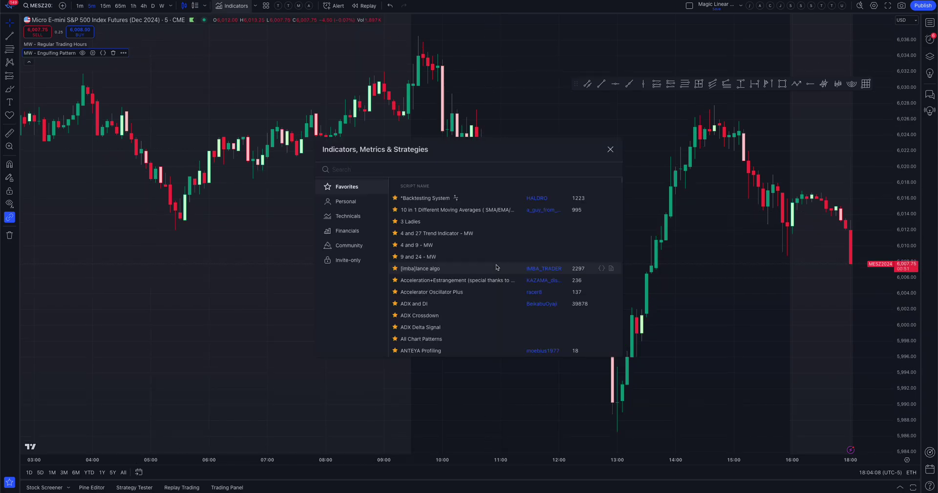
text(magic)
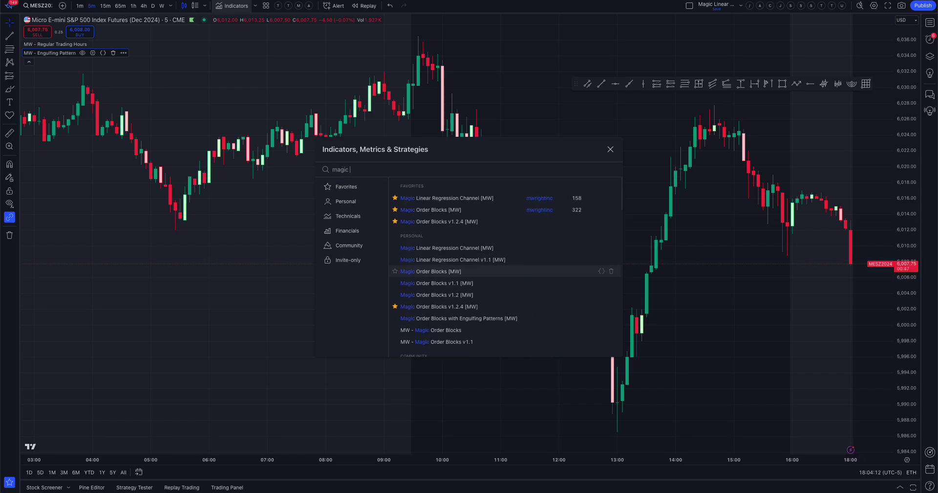
click(440, 201)
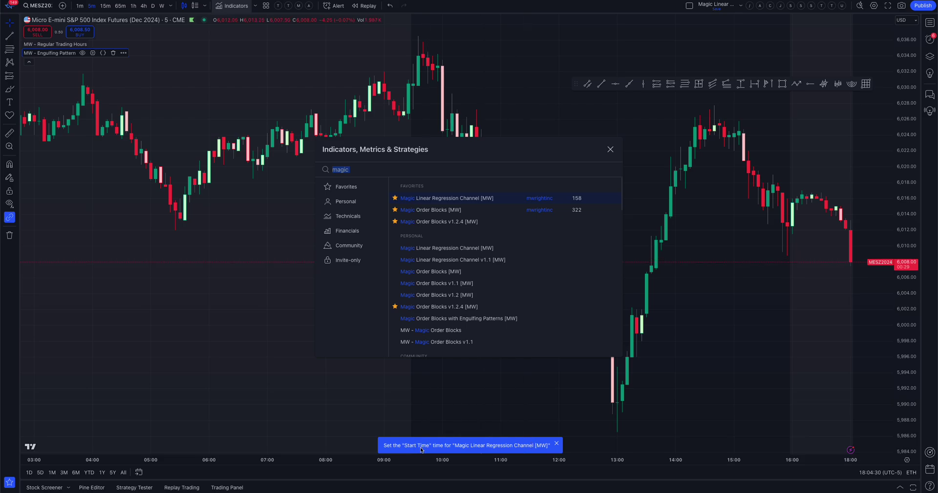
click(611, 150)
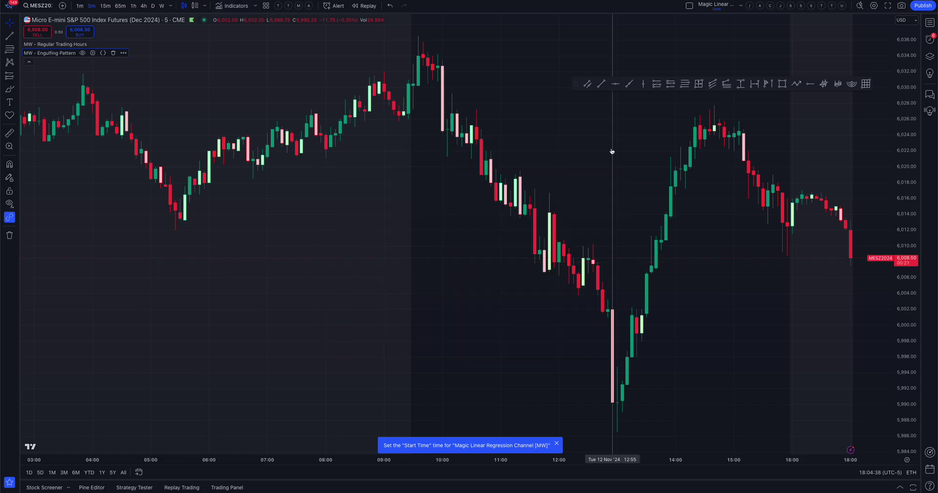
click(176, 244)
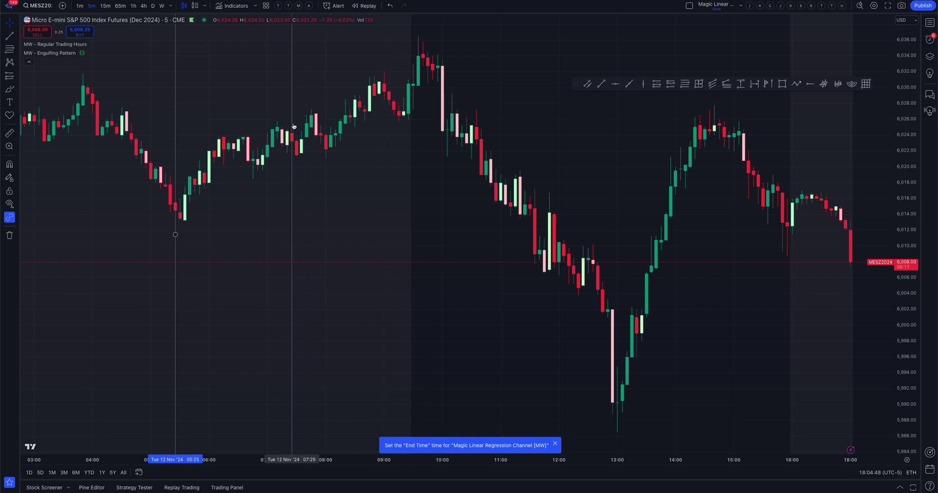
click(325, 169)
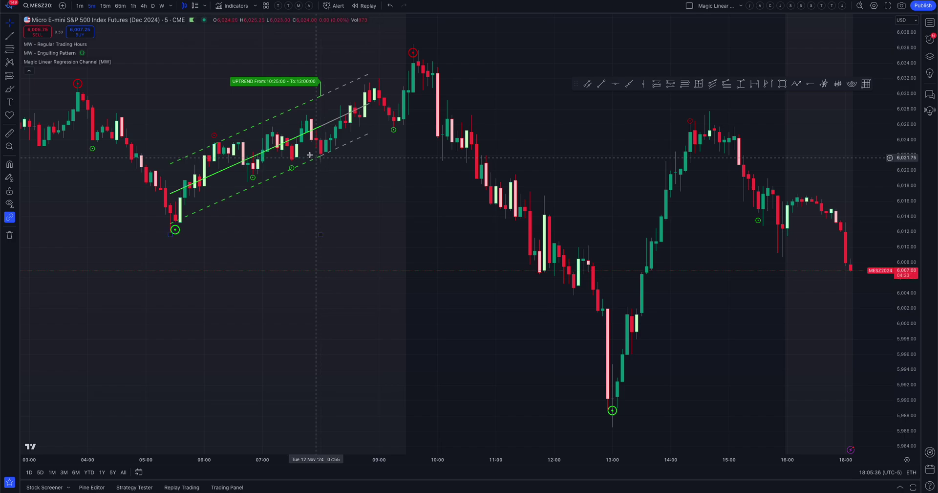
Step: Move the regression channel's end time to 07:30 and set its line extension to 30 bars
click(302, 83)
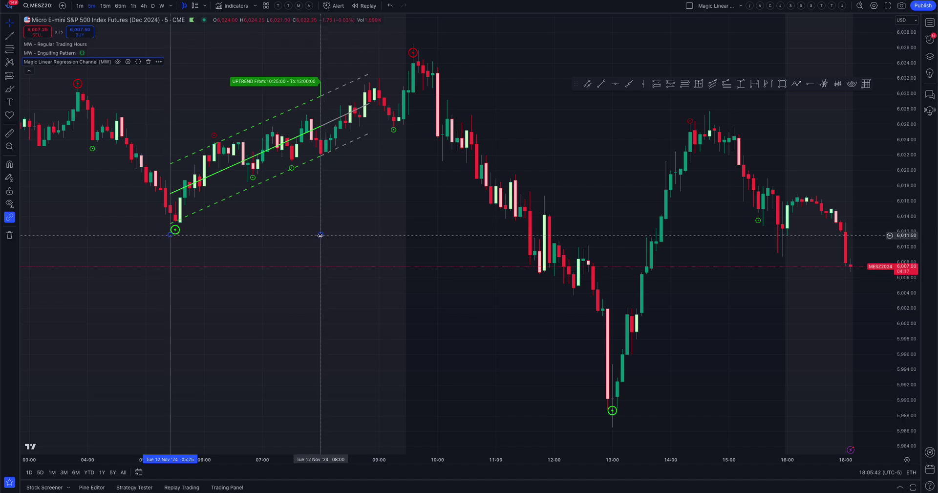
drag(320, 235, 291, 239)
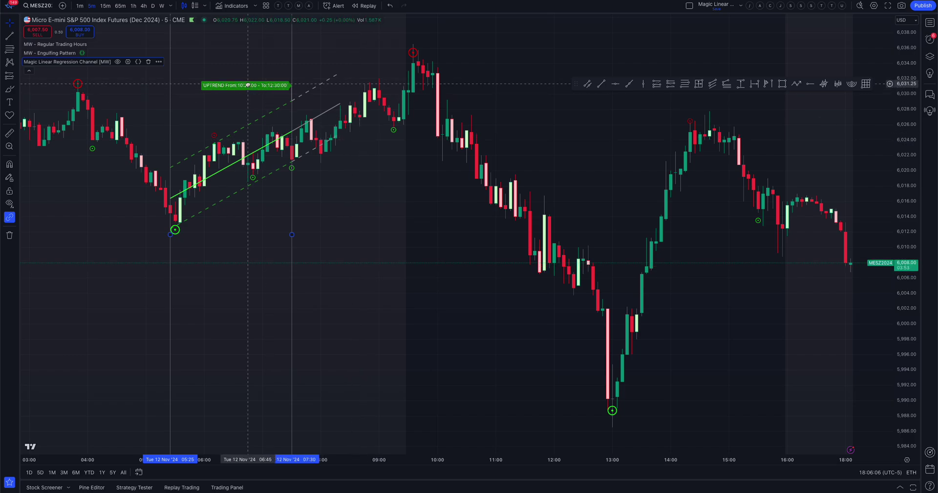
double_click(249, 86)
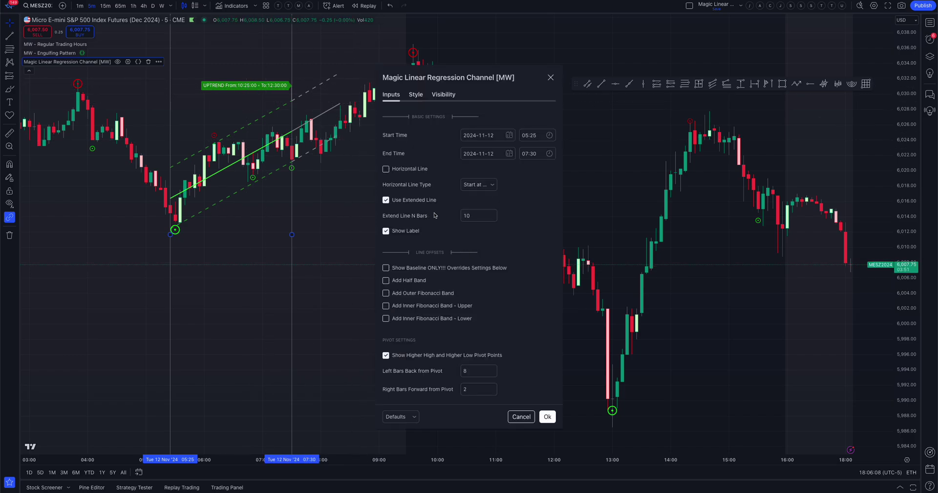
double_click(476, 215)
text(3)
click(548, 416)
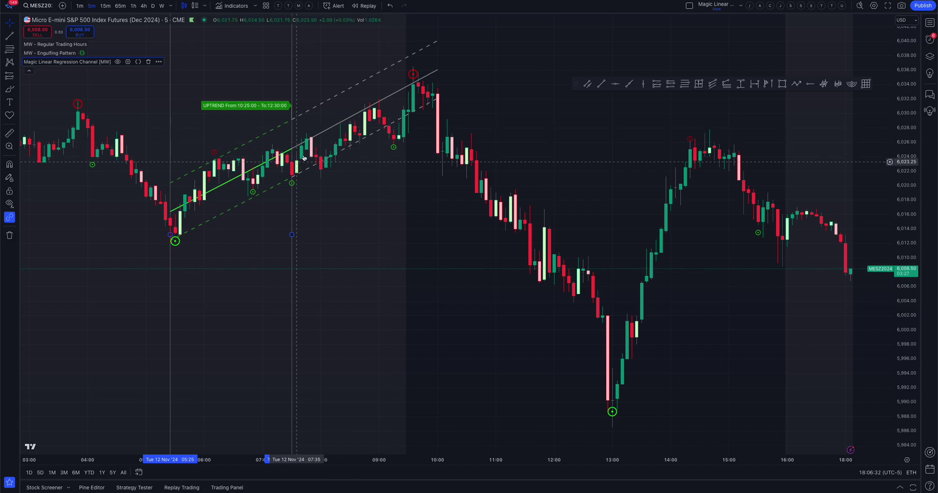
Step: Try the outer Fibonacci band on the regression channel and turn it off again
double_click(253, 107)
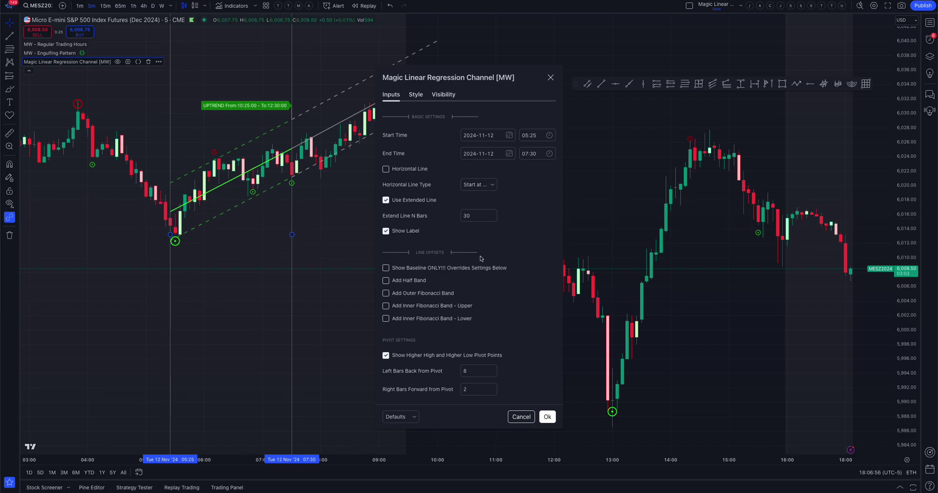
click(386, 293)
drag(464, 78, 652, 62)
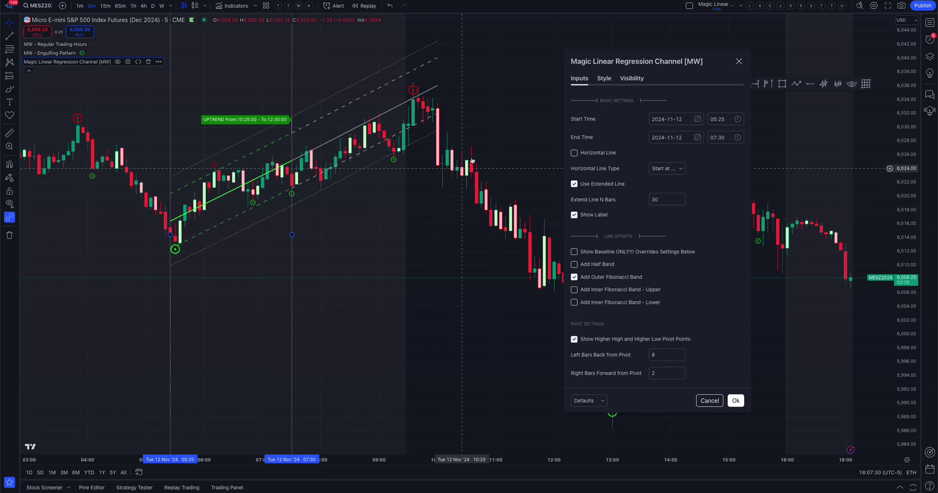
click(574, 277)
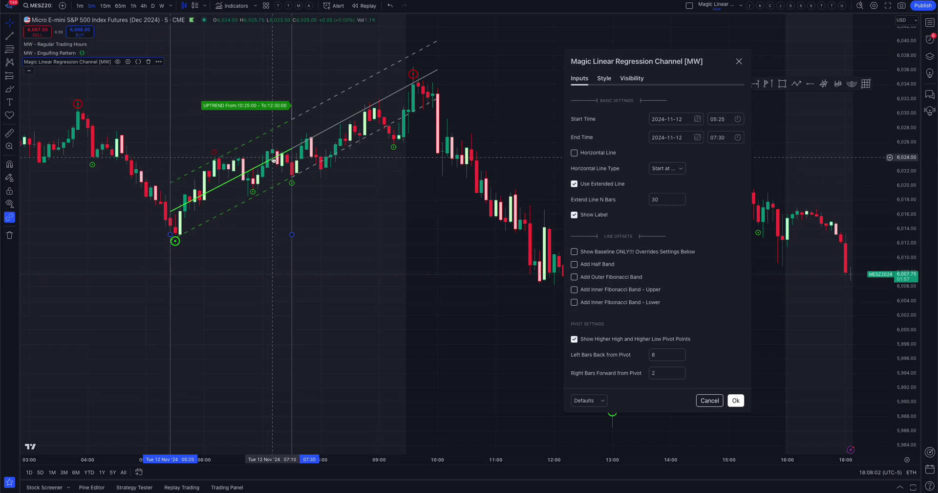
Step: Try the upper inner Fibonacci band and the half band one after the other, turning each off again
click(575, 289)
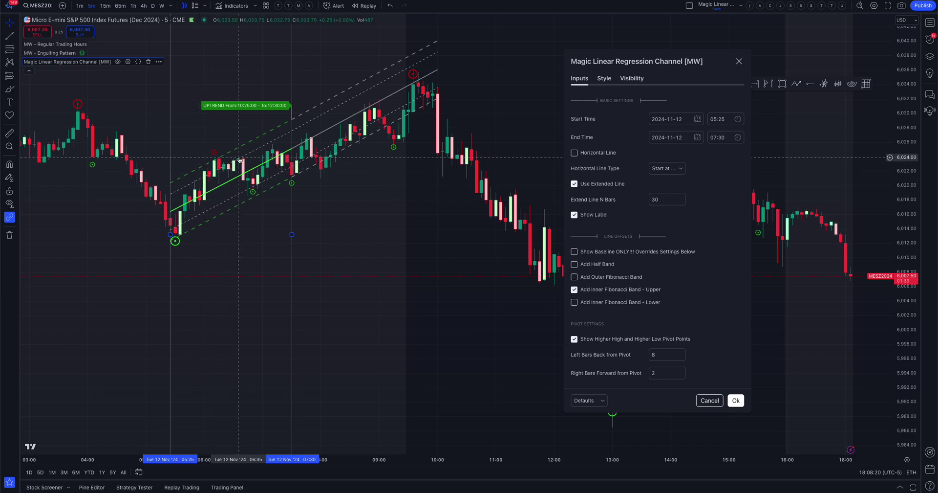
click(574, 290)
click(575, 265)
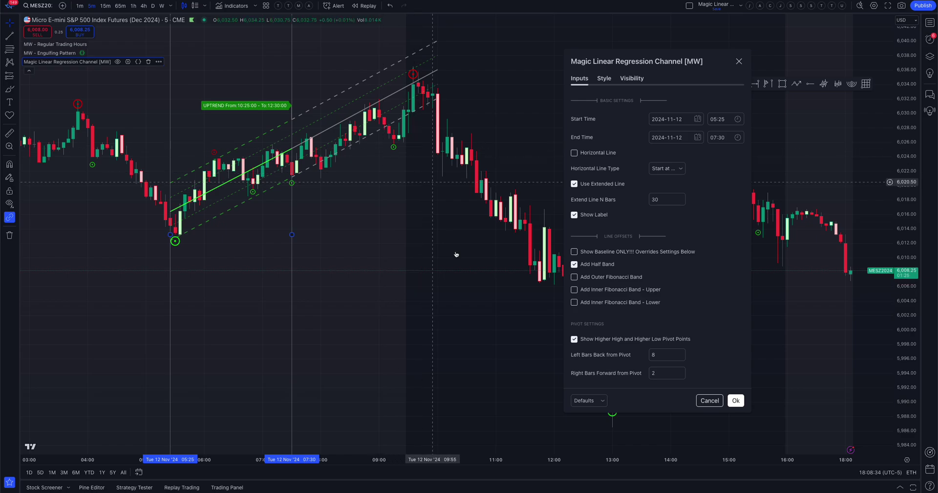
click(575, 264)
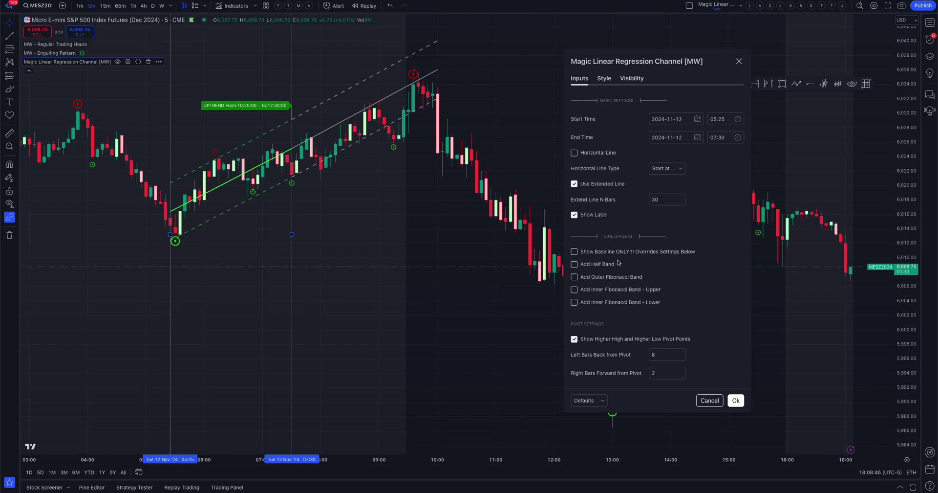
Step: Show only the channel's baseline and span it from 20:45 on 11 Nov to 02:15 on 12 Nov
click(574, 251)
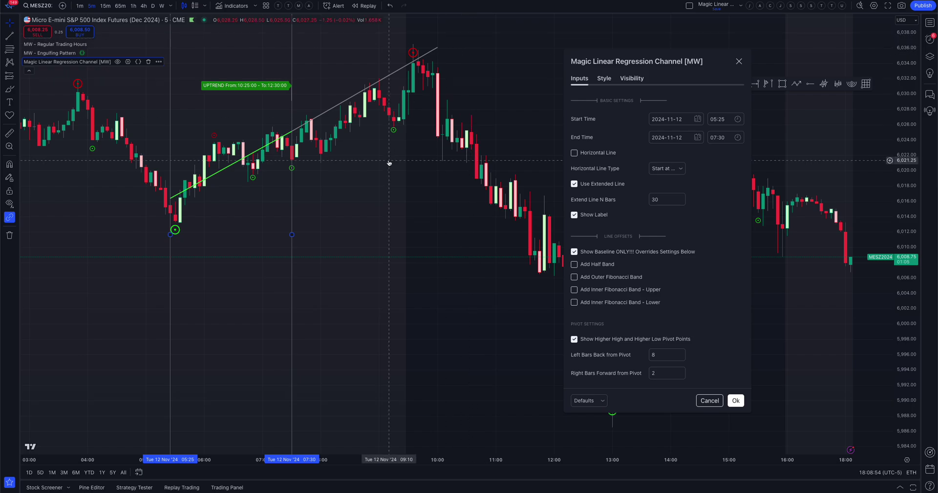
scroll(389, 163, left, 5)
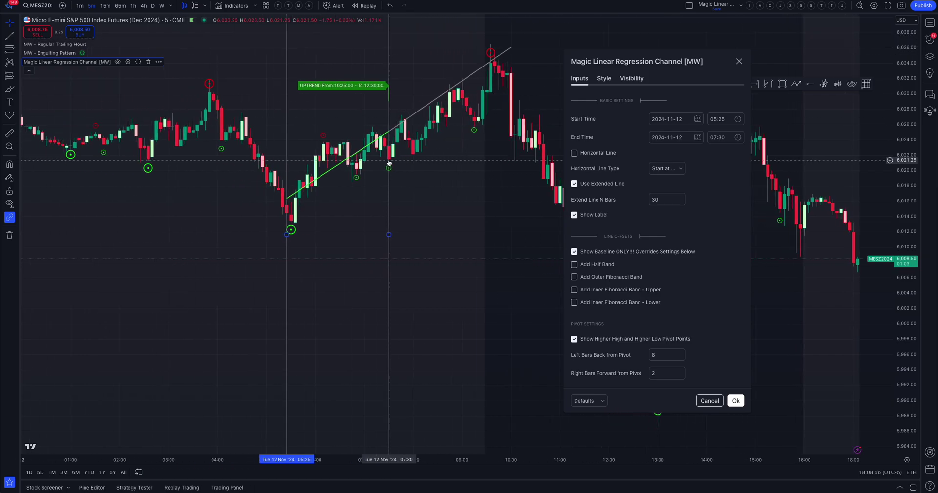
scroll(389, 163, right, 5)
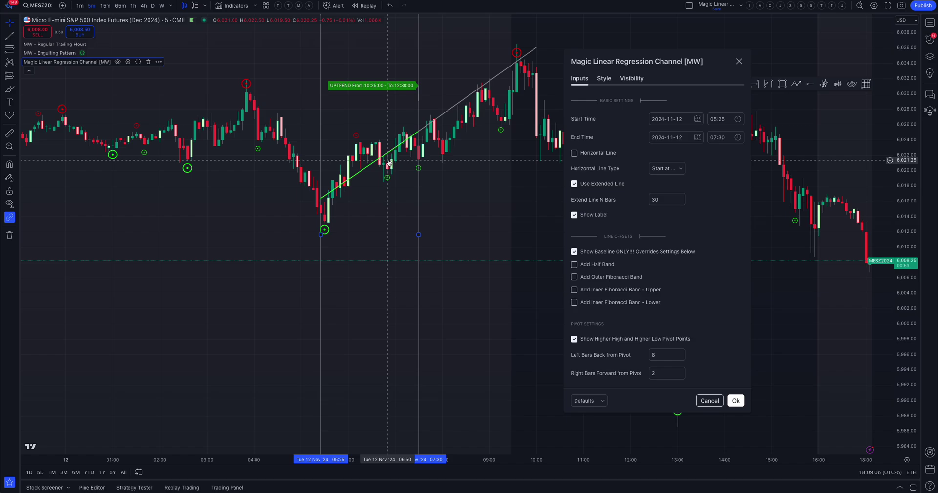
scroll(344, 180, left, 3)
scroll(344, 180, left, 10)
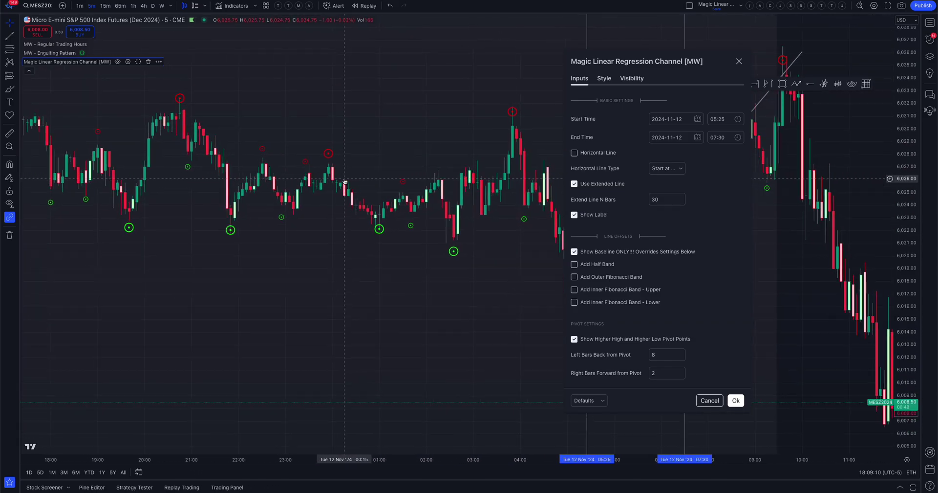
scroll(344, 181, right, 3)
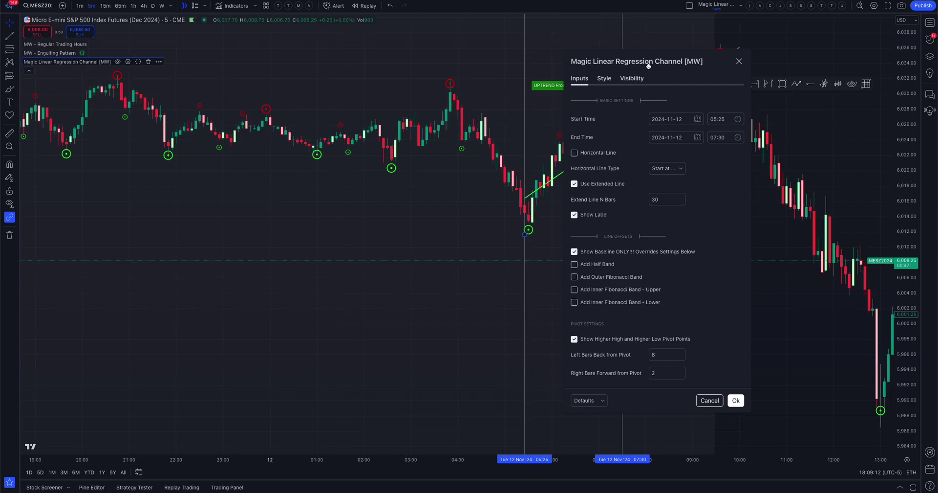
drag(652, 68, 773, 81)
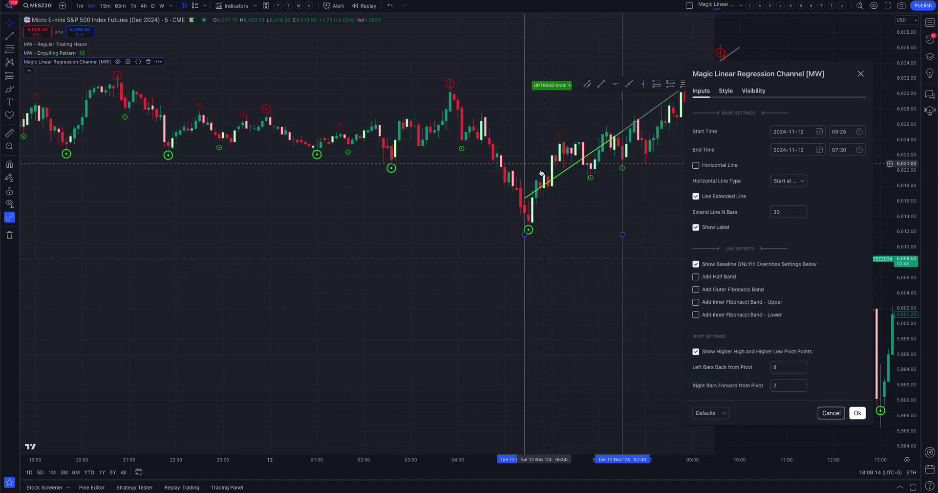
mouse_move(525, 234)
mouse_down()
mouse_move(104, 192)
mouse_move(117, 191)
mouse_up()
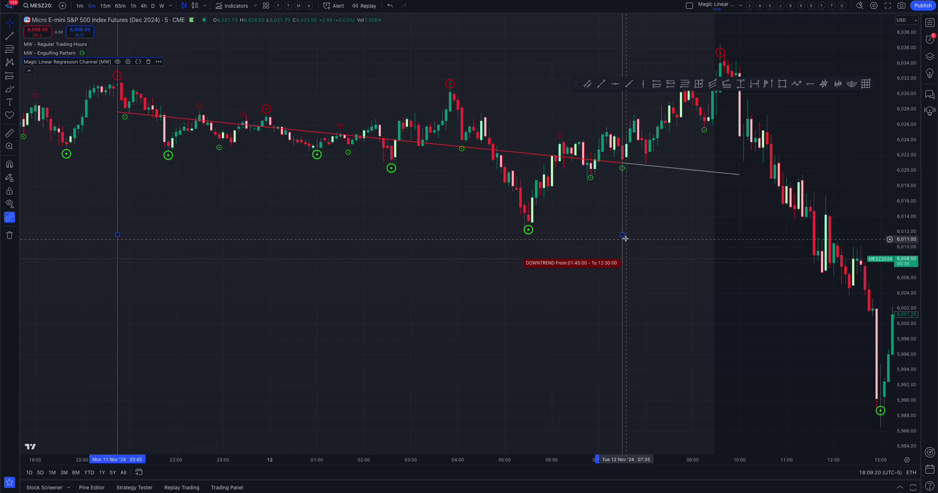
drag(622, 234, 374, 226)
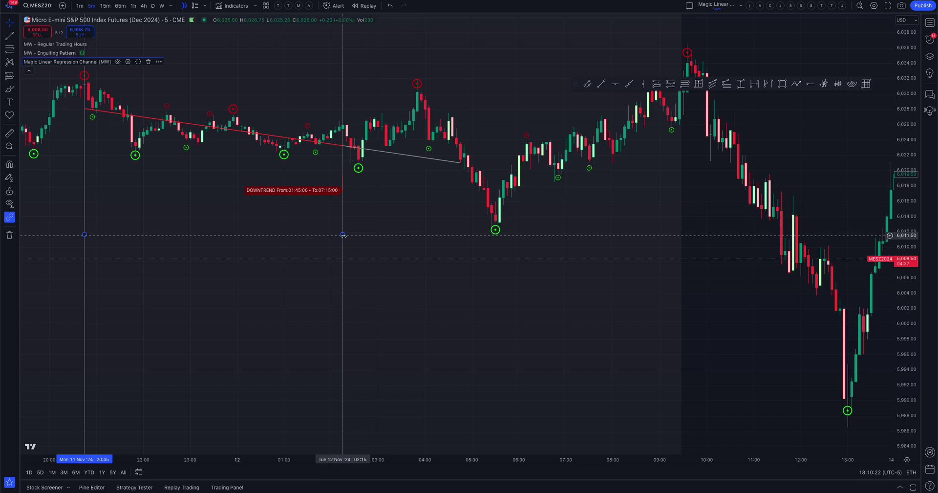
Step: Reposition the baseline over the morning sell-off, from 09:35 to 11:15 on 12 Nov
mouse_move(343, 235)
mouse_down()
mouse_move(808, 241)
mouse_move(792, 244)
mouse_up()
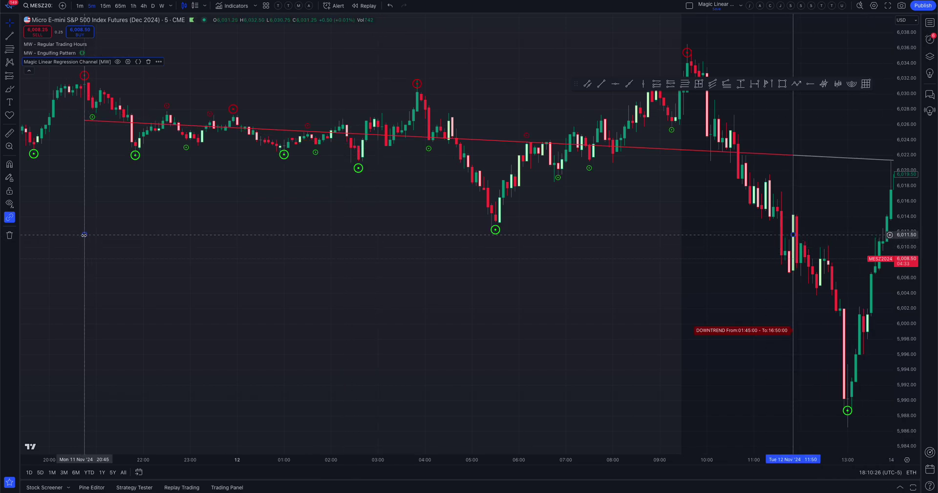
mouse_move(85, 235)
mouse_down()
mouse_move(633, 184)
mouse_move(687, 166)
mouse_up()
scroll(687, 166, right, 5)
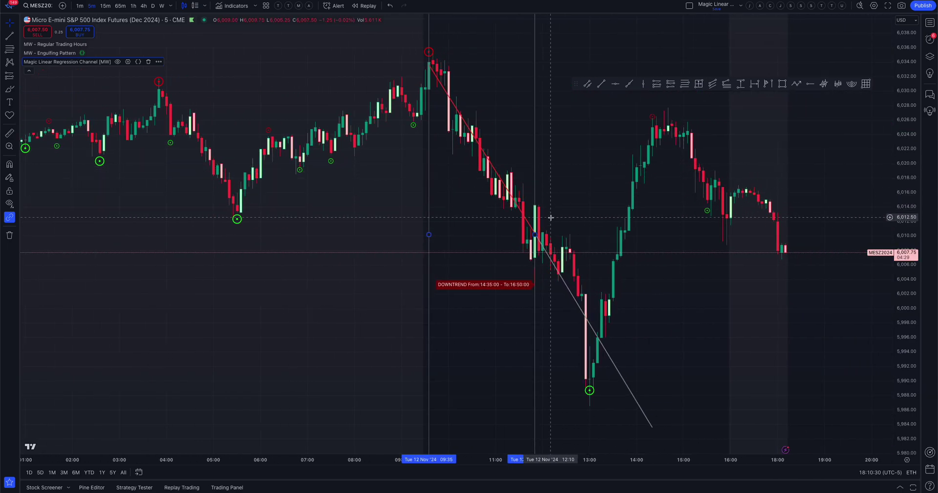
drag(534, 234, 506, 220)
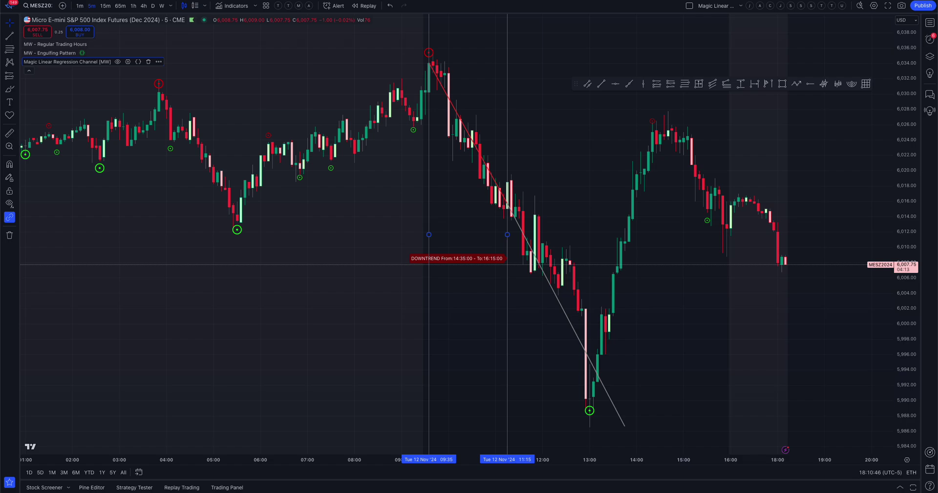
Step: Turn off the baseline-only display and reposition the channel to run from 05:30 to 08:00 on 12 Nov
click(128, 62)
click(386, 268)
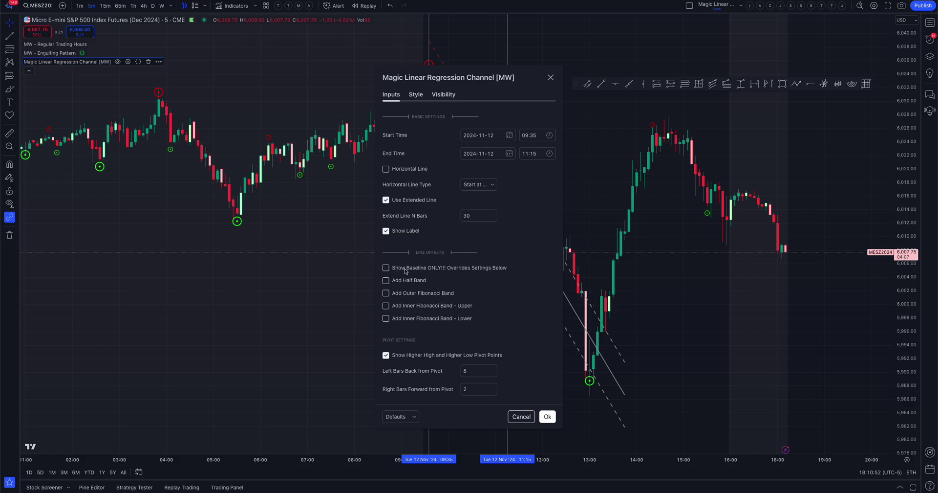
click(548, 417)
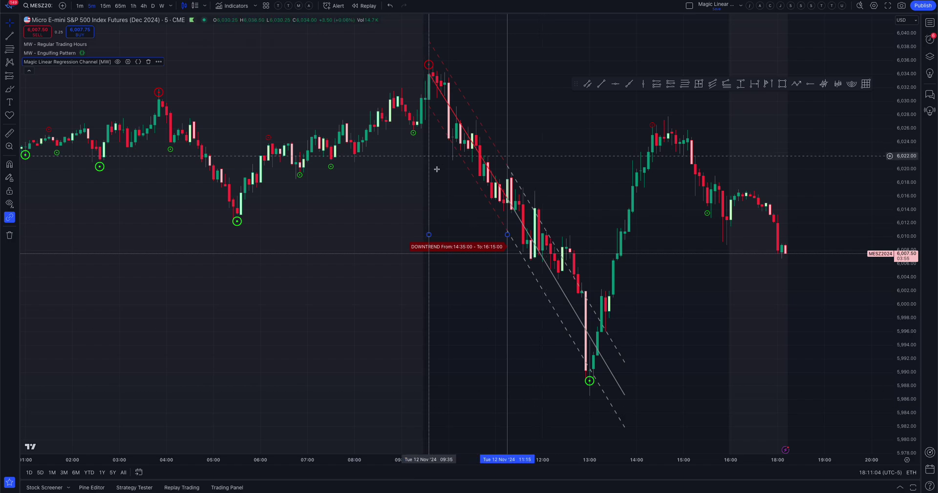
drag(430, 236, 236, 235)
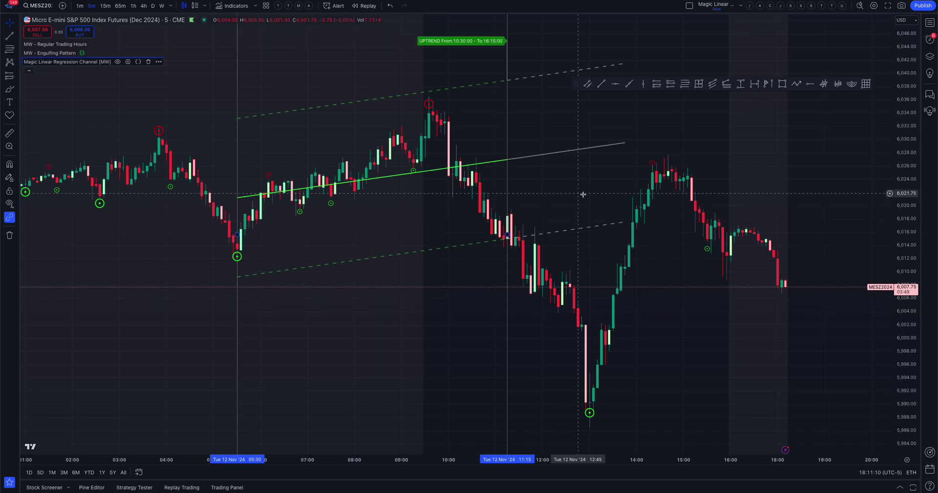
drag(507, 233, 355, 240)
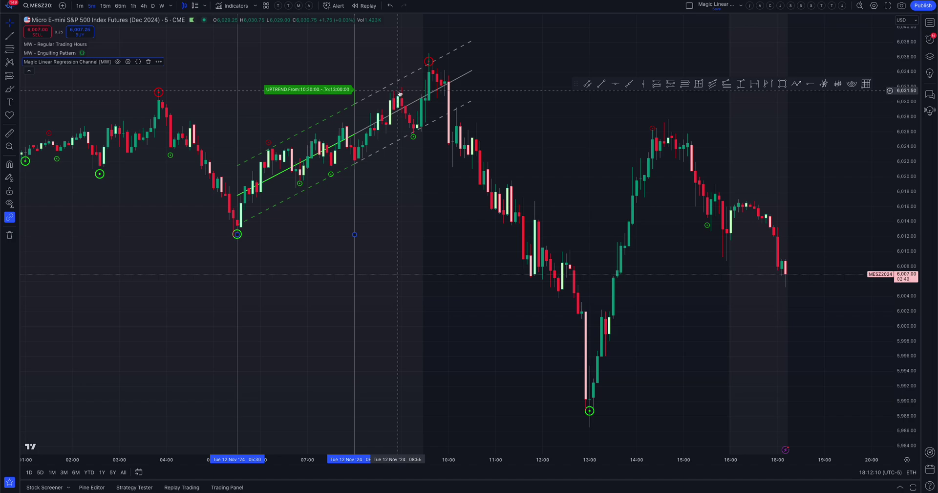
Step: Turn on the upper inner Fibonacci band for the 05:30 to 08:00 regression channel
click(128, 63)
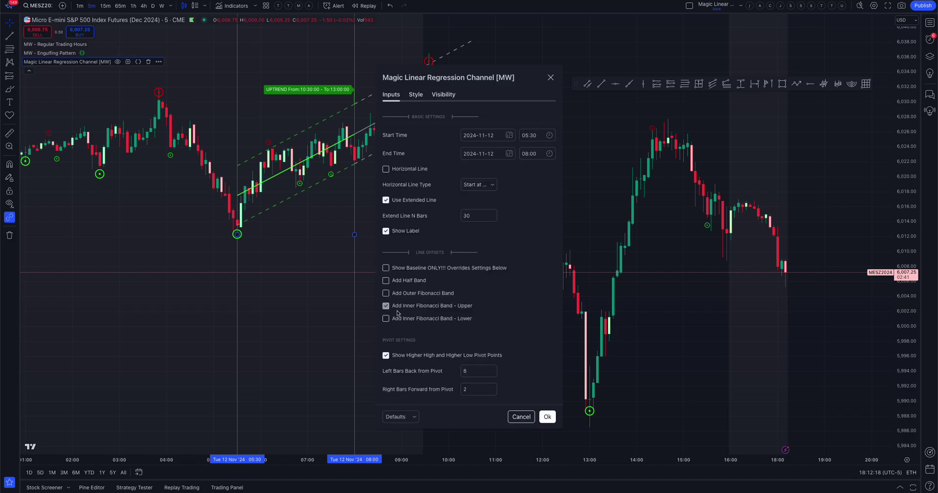
click(548, 416)
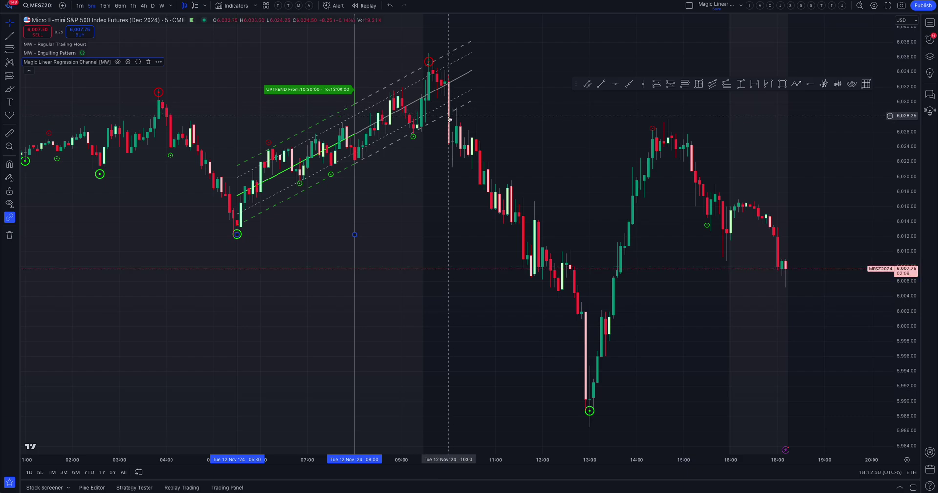
Step: Try the channel's horizontal line display with the Start at Close type, and shift its start time to 05:35
click(128, 62)
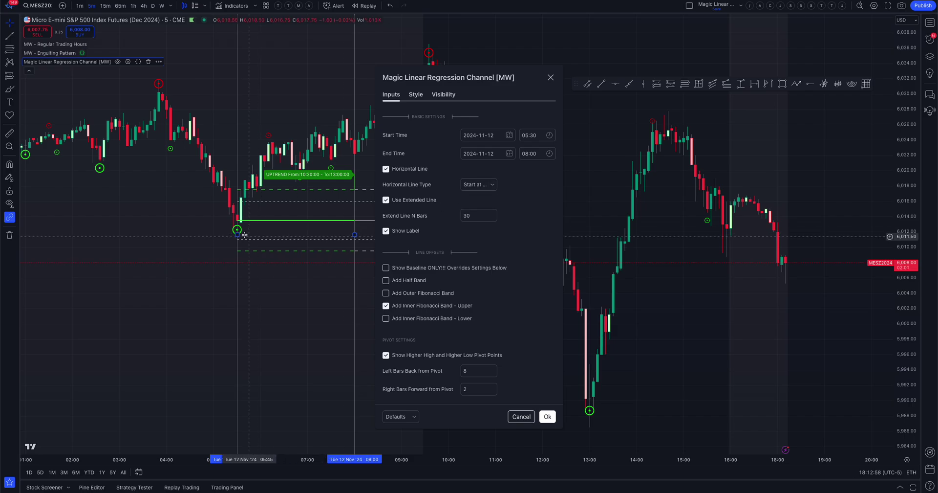
click(490, 186)
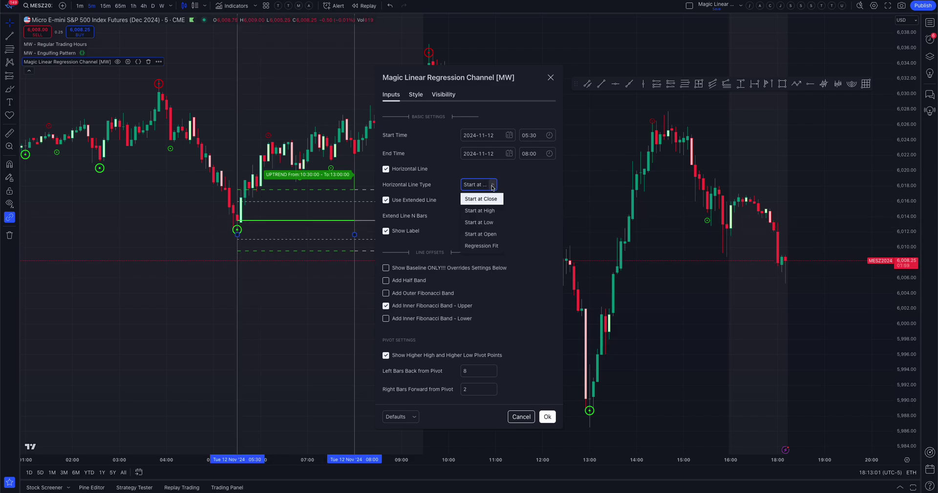
click(547, 416)
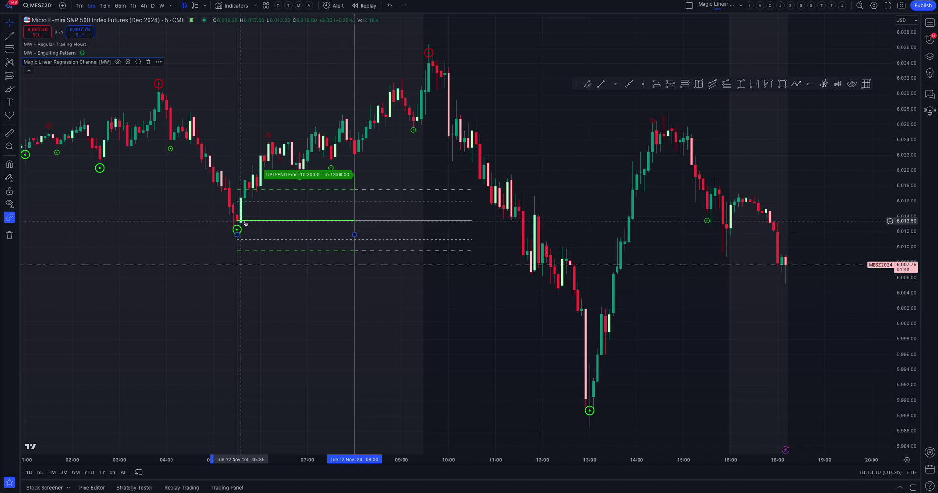
drag(237, 234, 241, 235)
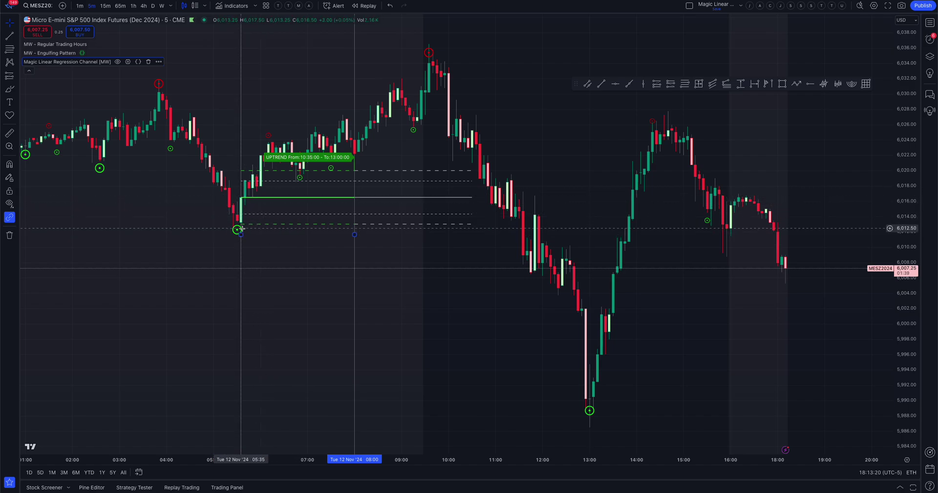
Step: Review the available horizontal line types in the channel's settings and leave them as they are
double_click(323, 158)
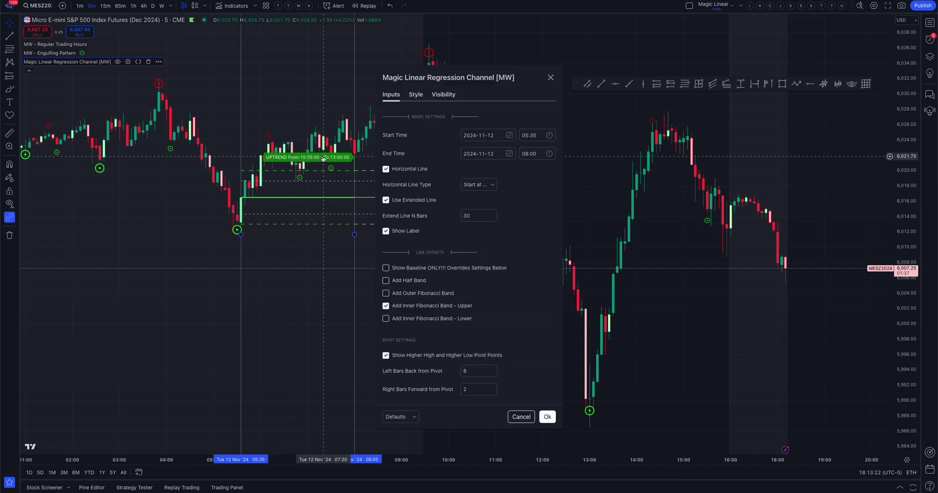
click(493, 185)
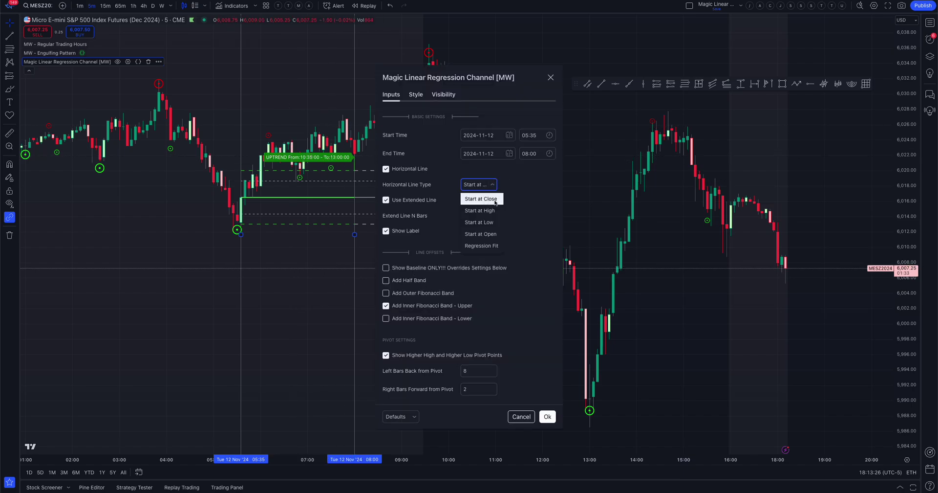
click(521, 417)
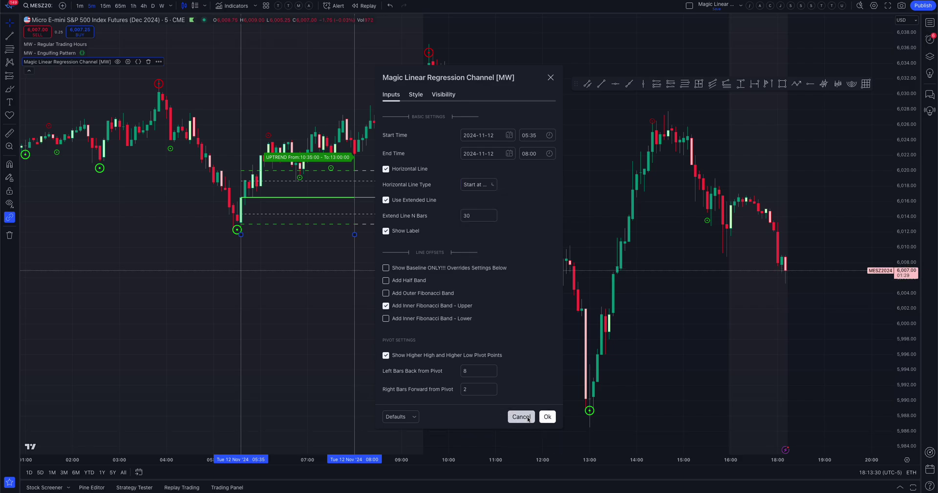
click(522, 416)
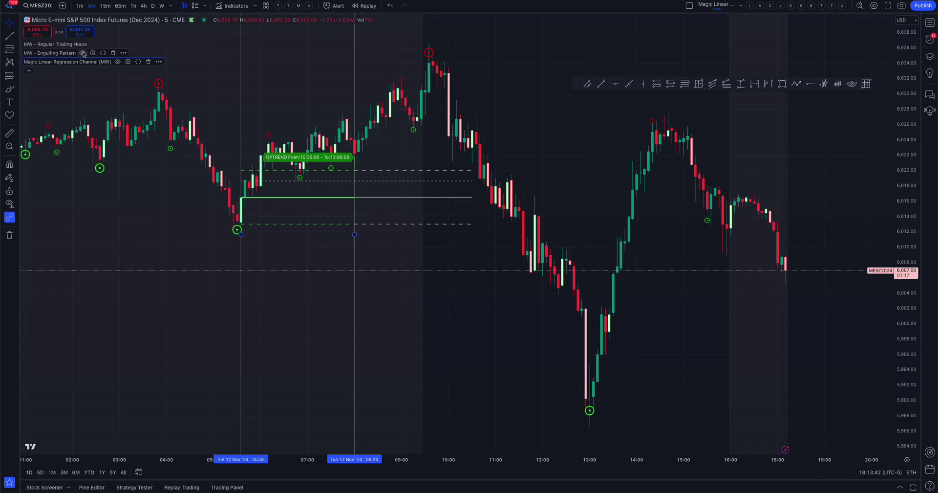
Step: Hide the MW - Engulfing Pattern indicator and return to the sloped channel, ending it at 09:15 on 12 Nov
click(83, 53)
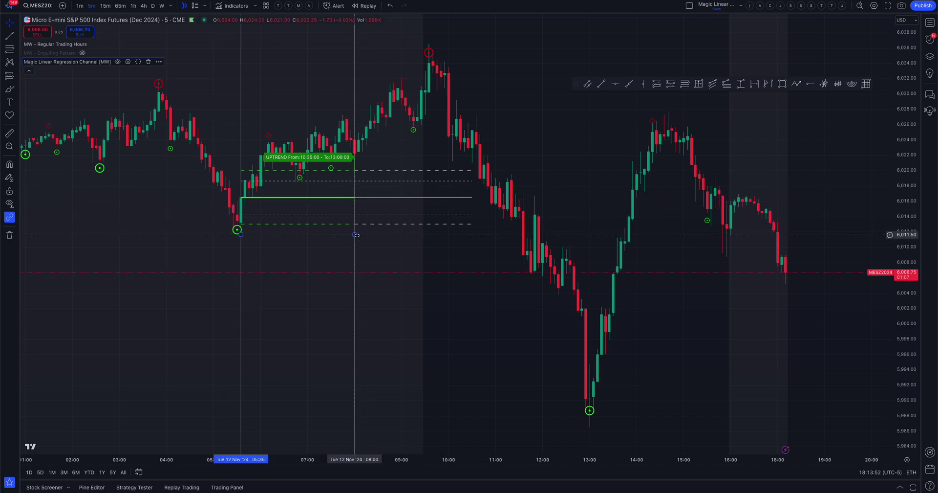
drag(355, 235, 421, 235)
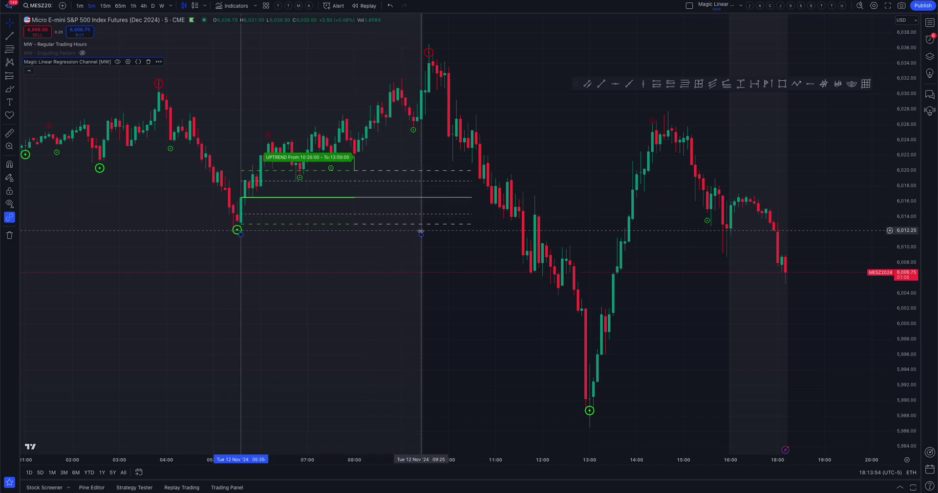
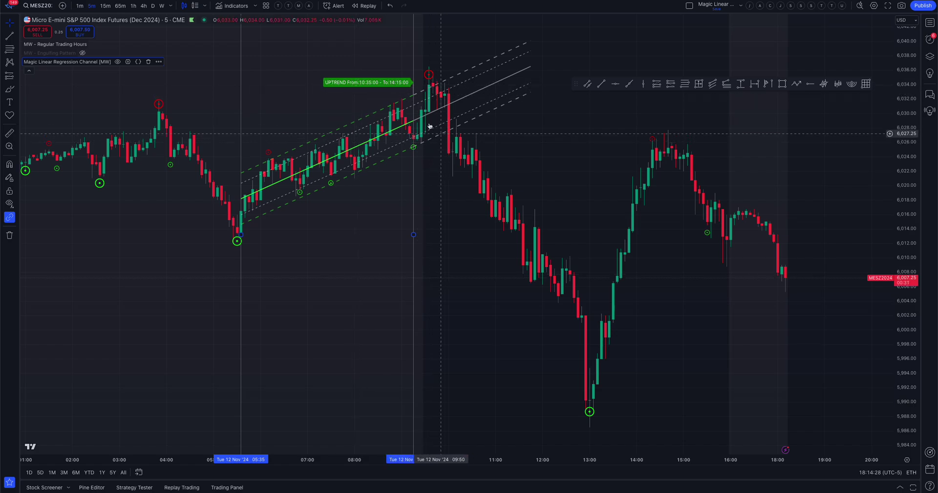
double_click(384, 83)
click(550, 78)
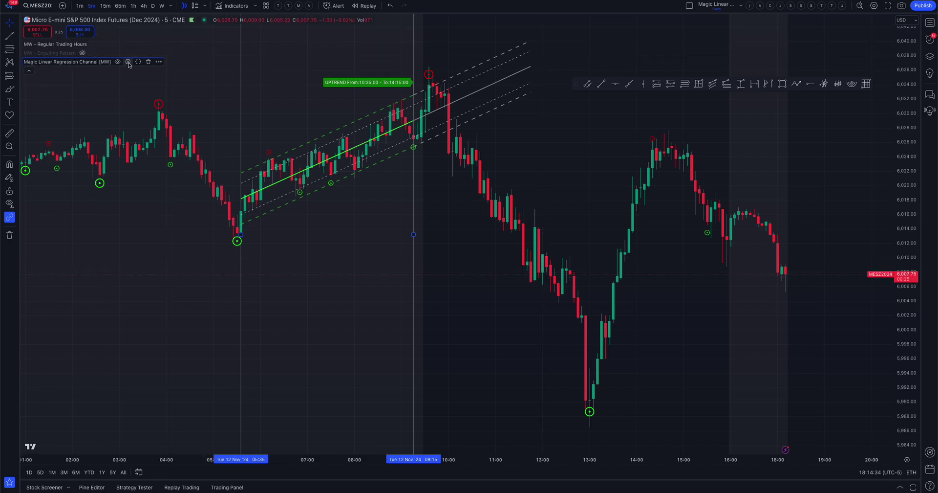
Step: Create an open-ended alert on the channel for any alert() function call, named "MES Futures Regression Channel Break"
click(159, 62)
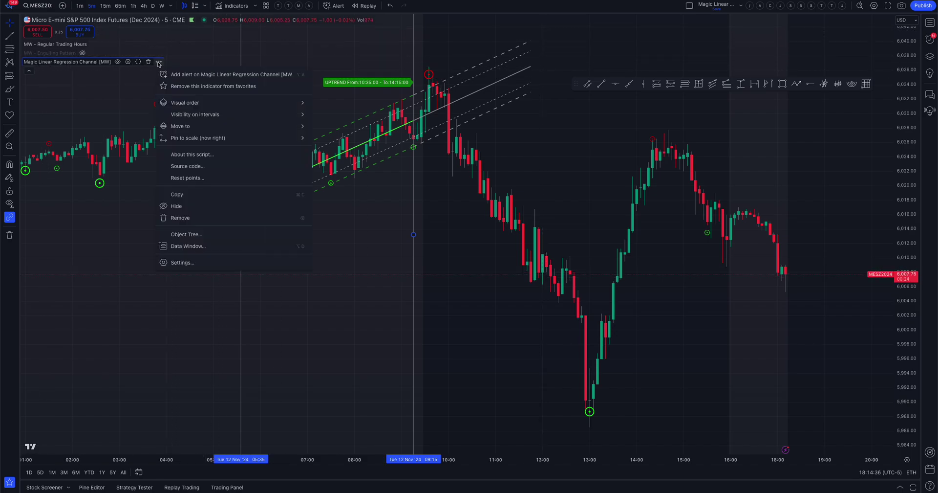
click(200, 75)
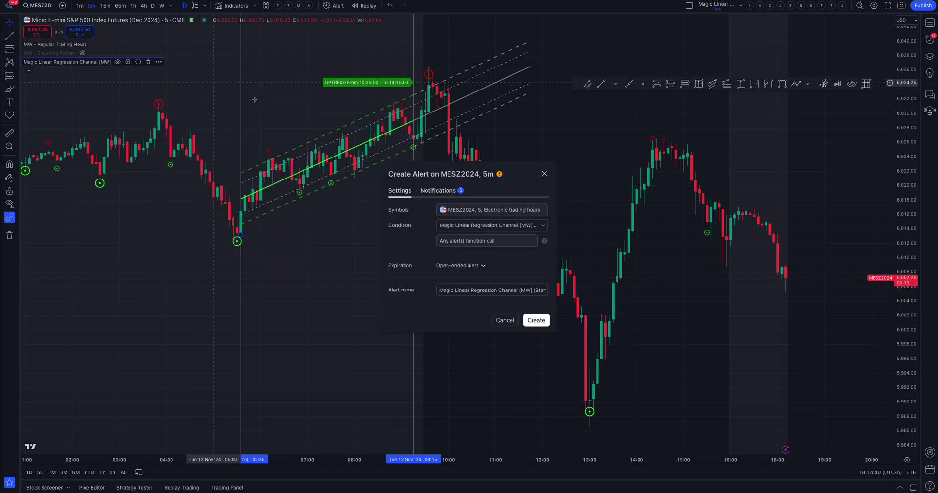
drag(439, 291, 575, 292)
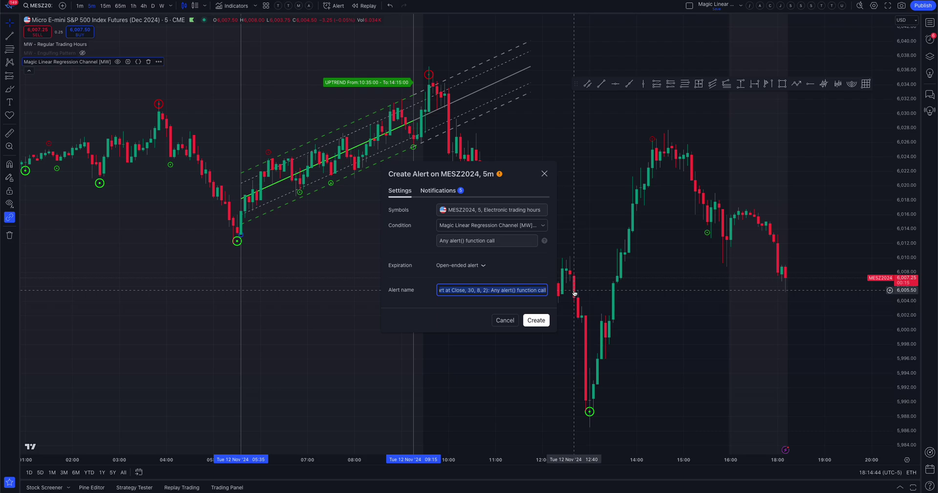
text(ME)
key(BackSpace)
key(BackSpace)
text(ME)
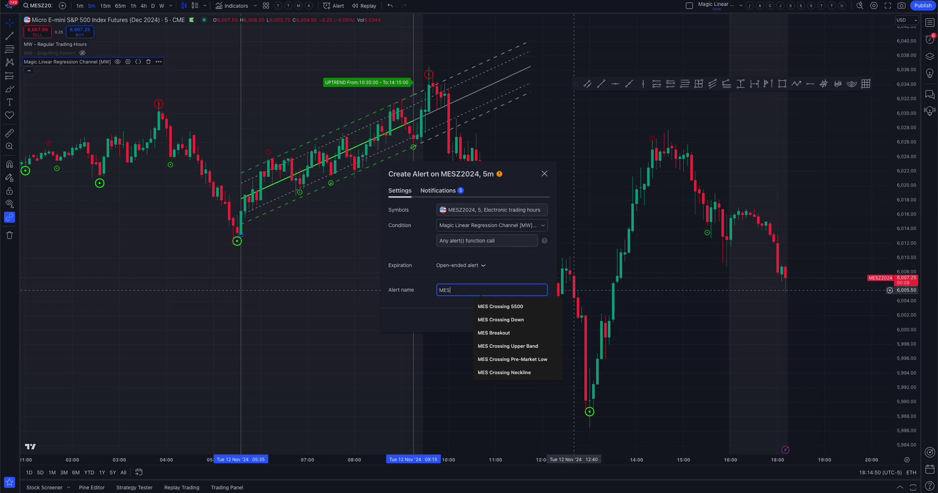
text(S F)
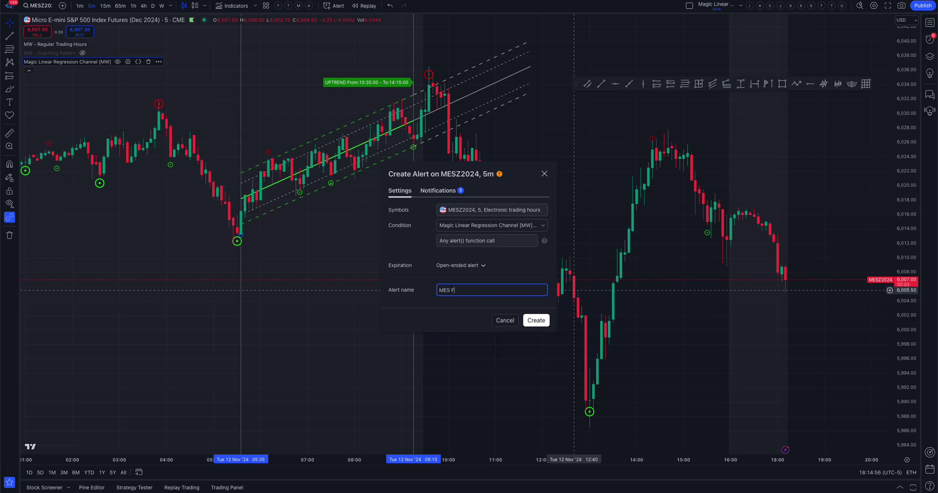
text(utures Regression Channel Break)
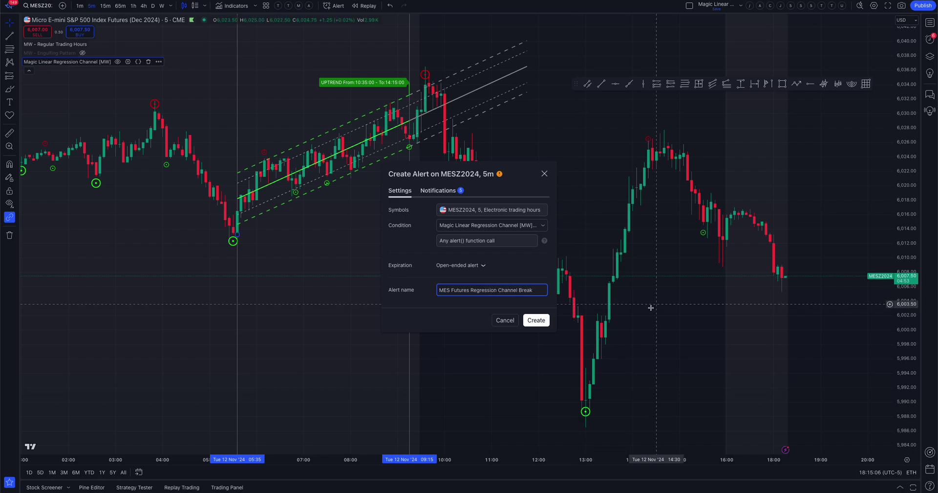
click(536, 320)
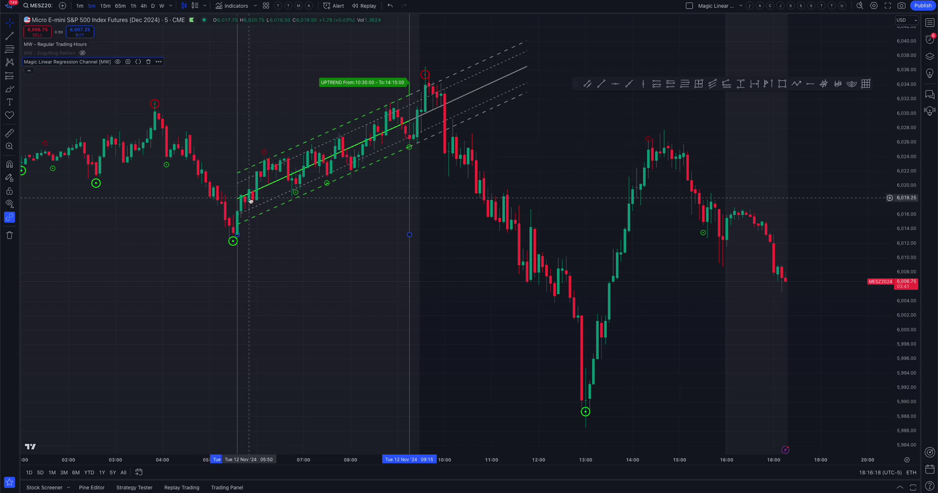
Step: Move the uptrend channel's start time to the swing low at 05:30 on 12 Nov
click(234, 237)
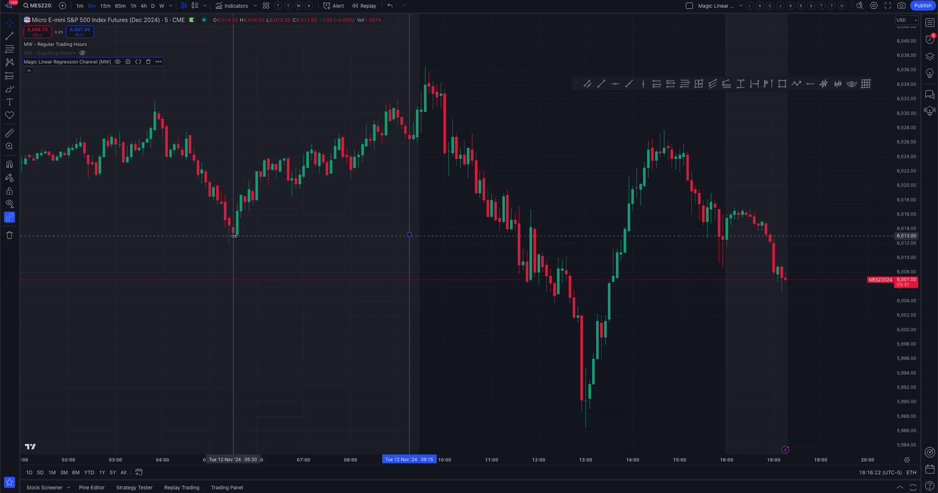
drag(233, 238, 235, 244)
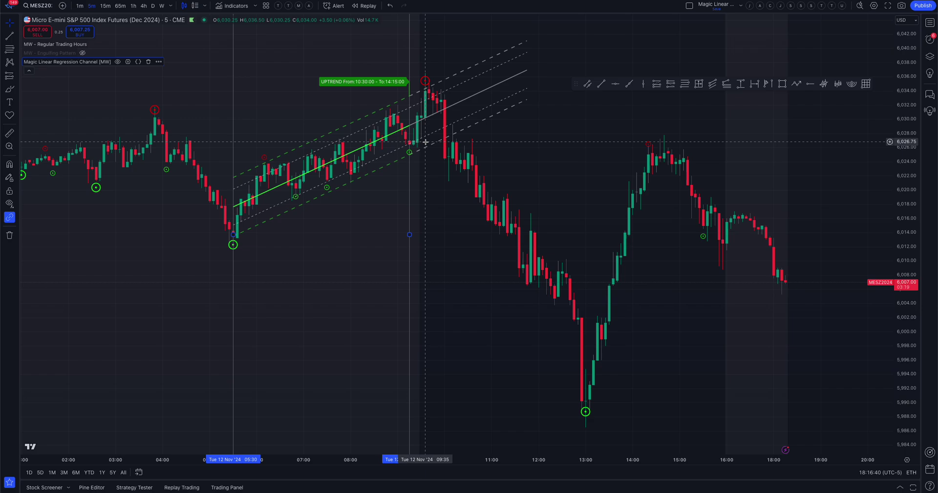
Step: Add a second Magic Linear Regression Channel [MW] over the sell-off, from 09:35 to 11:50 on 12 Nov
key(slash)
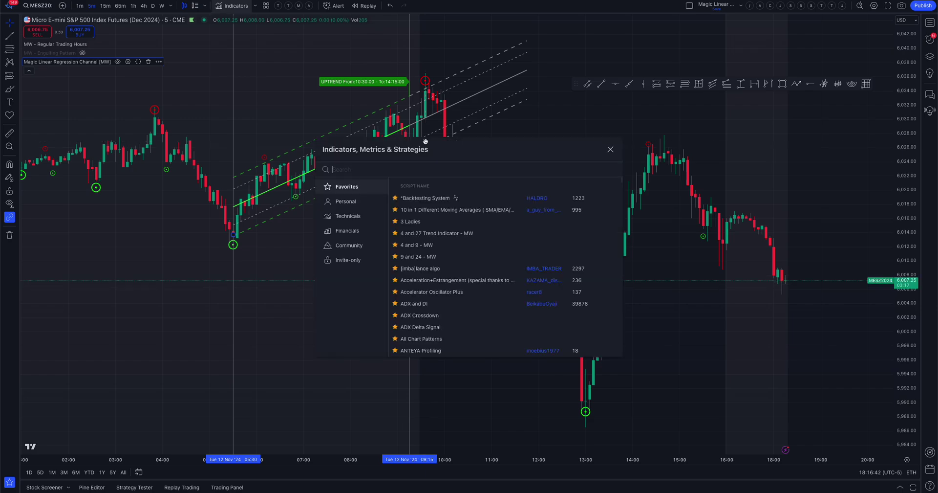
text(magic)
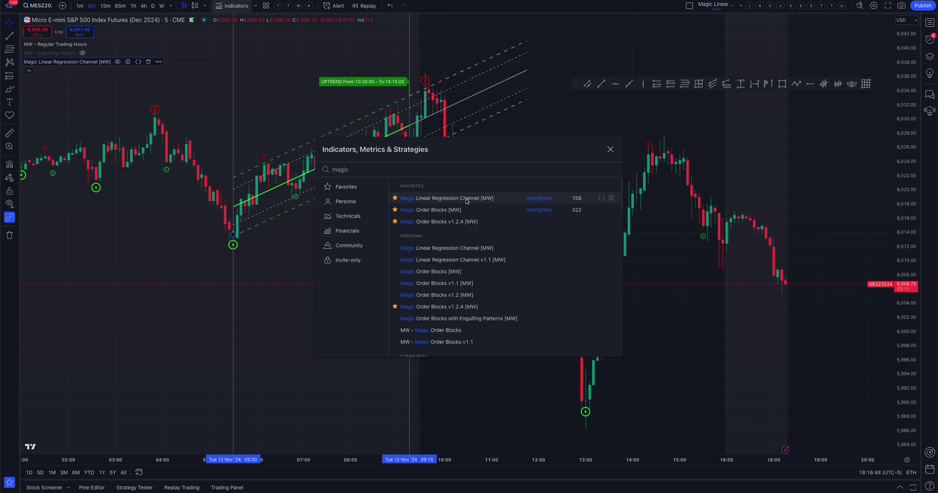
click(447, 198)
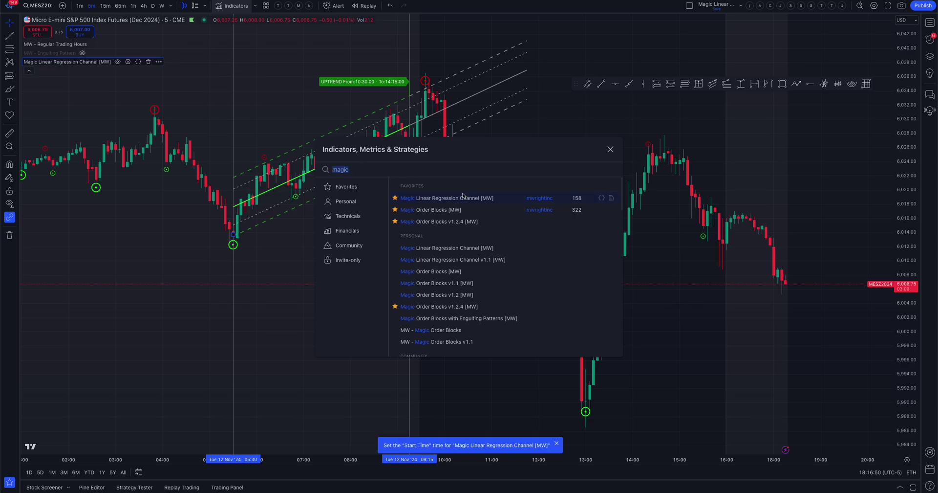
click(610, 150)
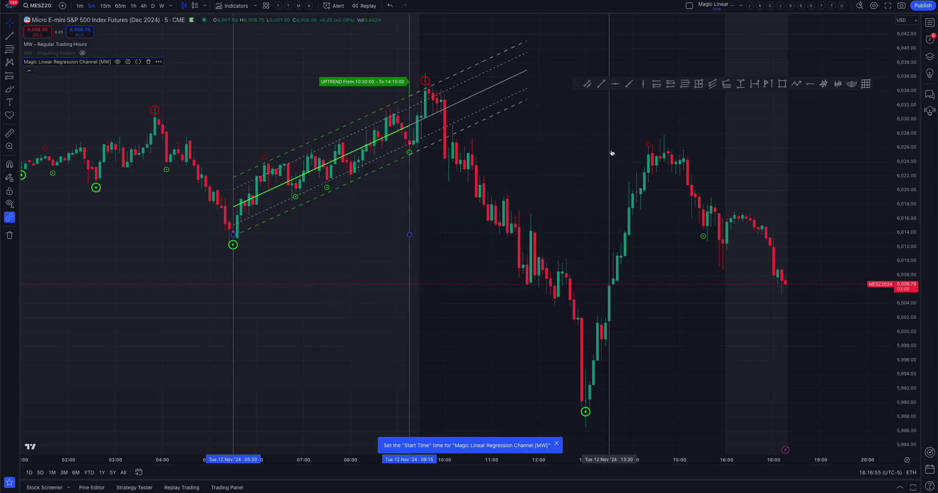
click(425, 92)
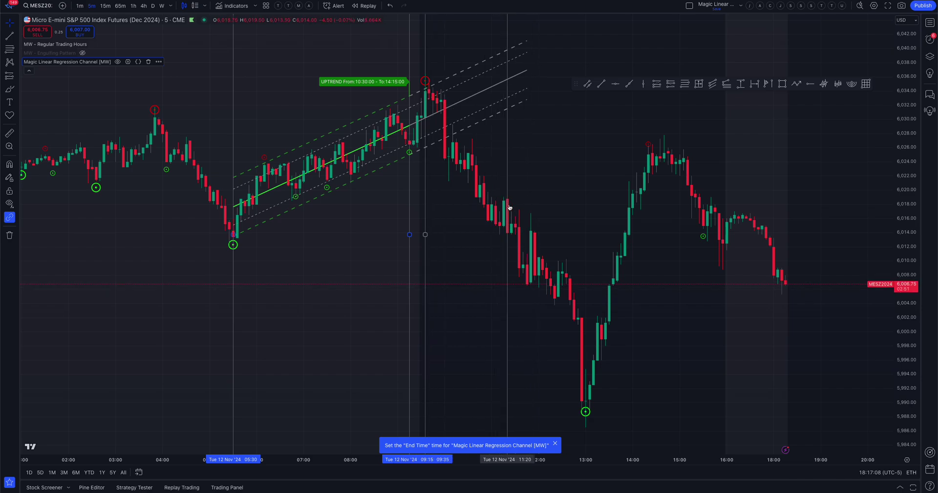
click(530, 208)
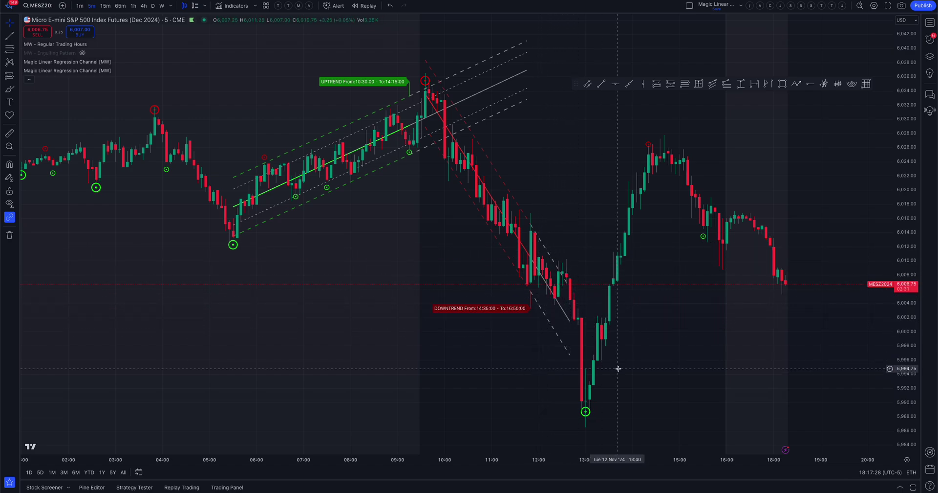
Step: Lengthen the downtrend channel's extended lines so that they reach about 13:30
double_click(481, 309)
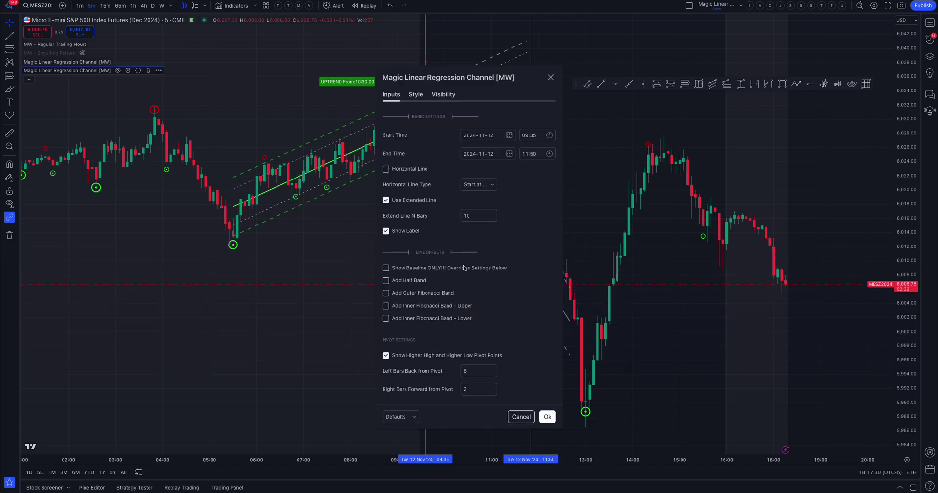
double_click(478, 216)
click(548, 416)
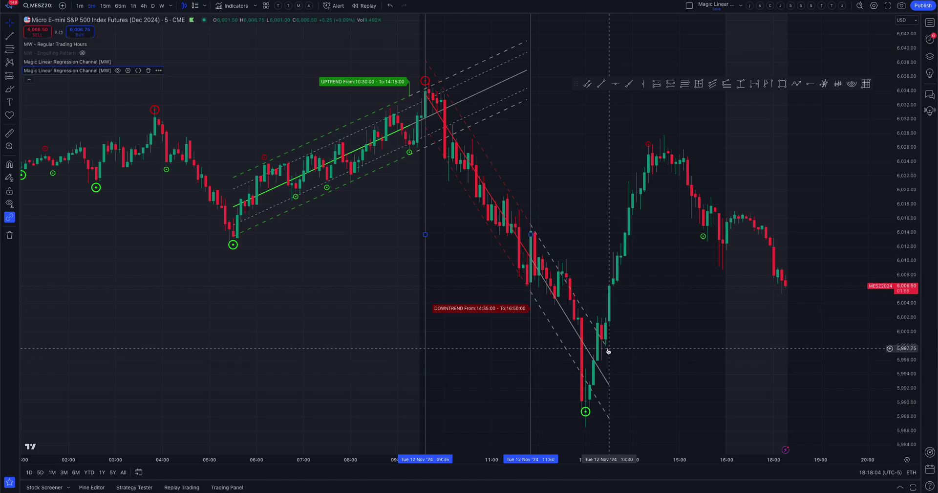
Step: Review the new-alert settings and expiration for the downtrend channel without creating the alert
click(158, 71)
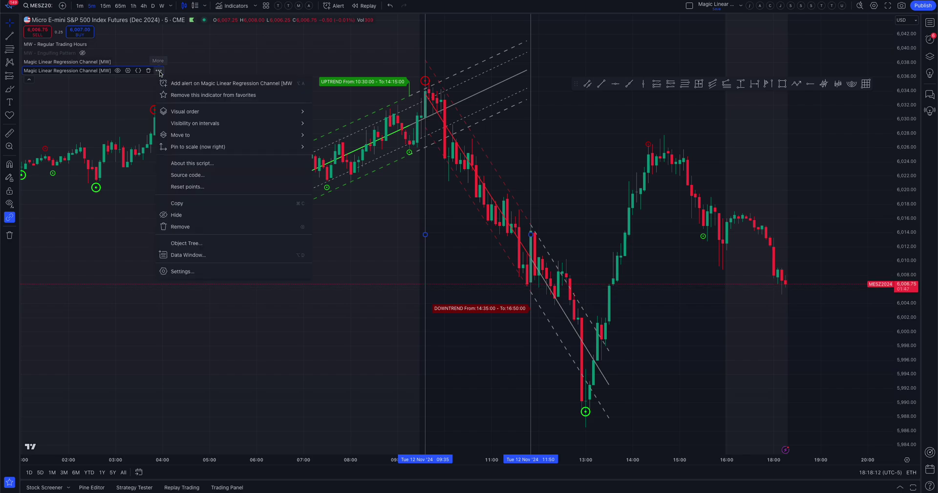
click(182, 84)
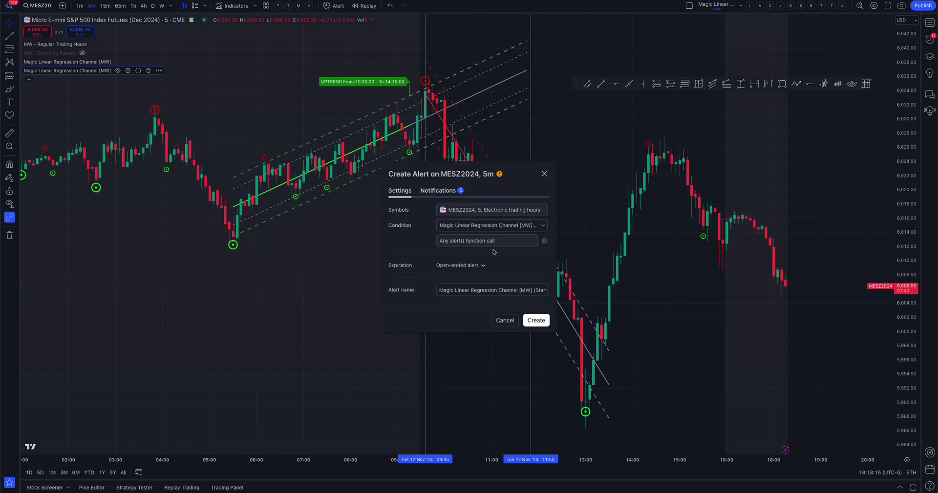
click(484, 267)
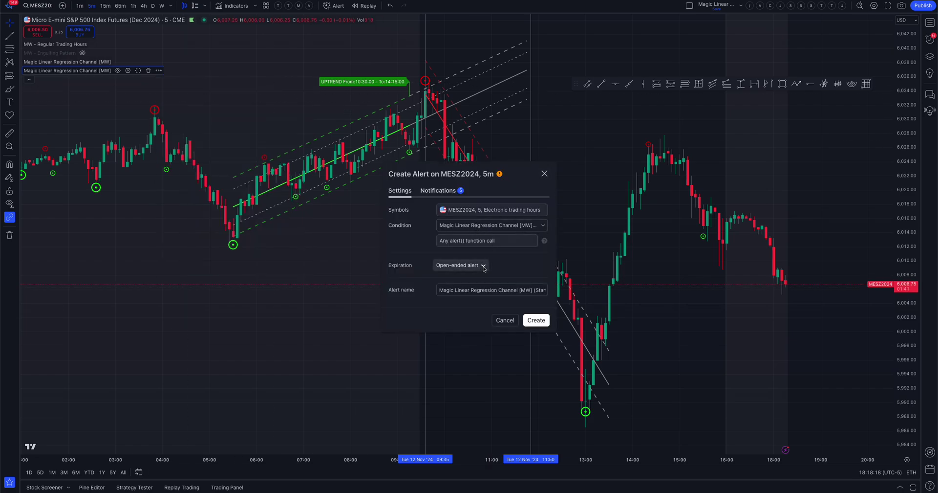
click(483, 267)
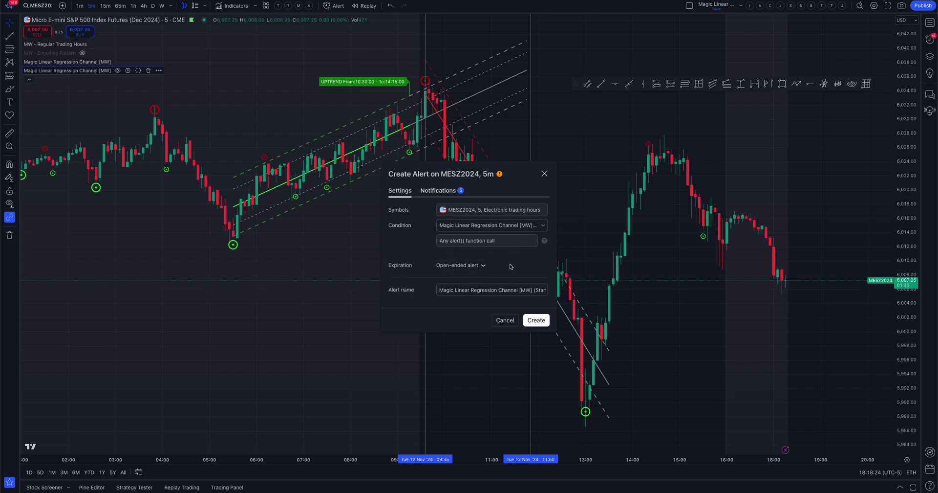
click(505, 320)
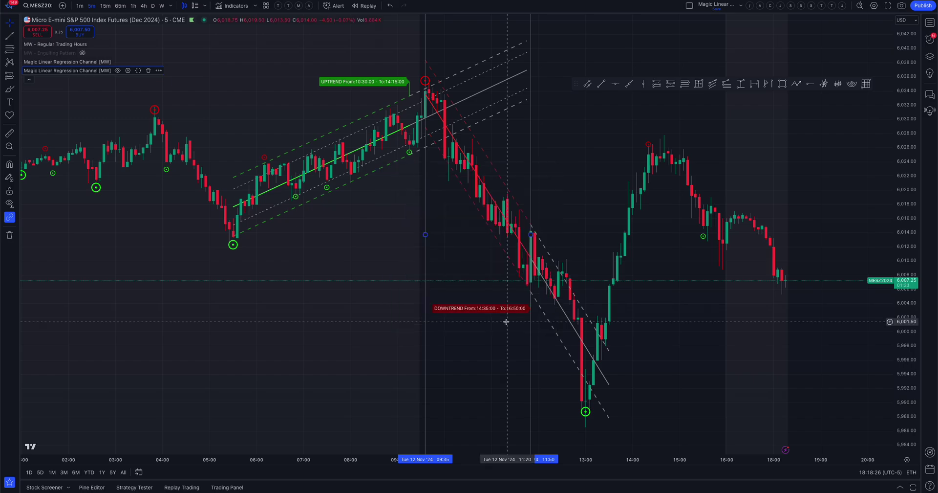